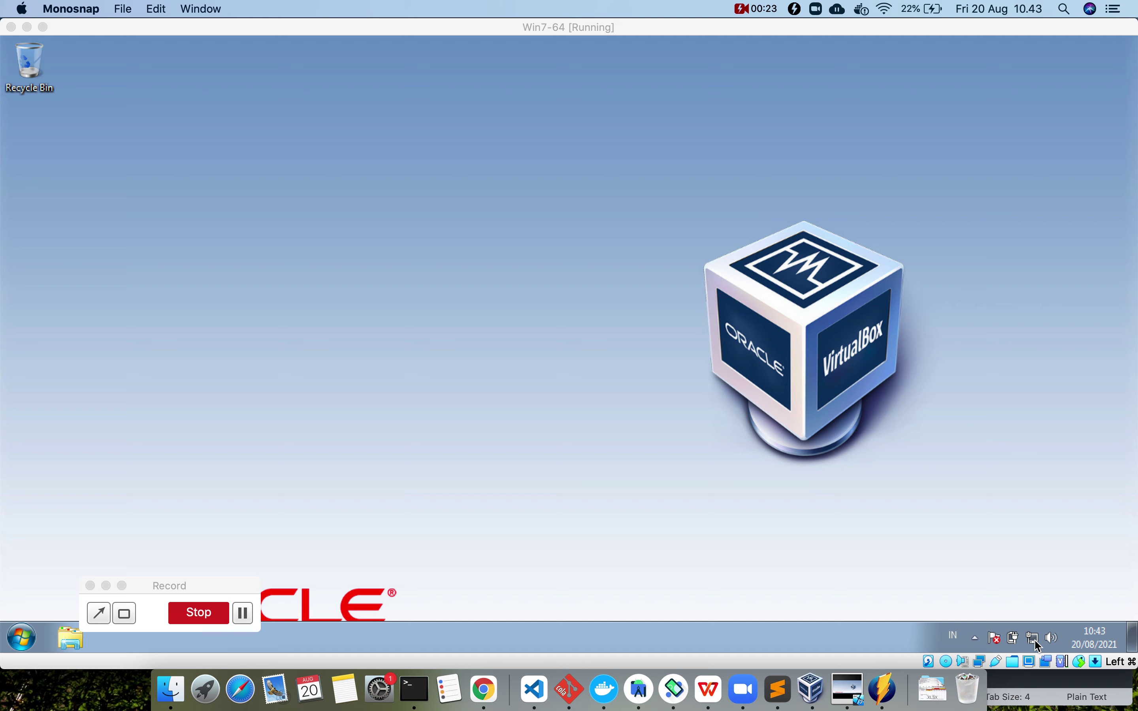
Open Network and Sharing Center and review the connection details of Local Area Connection
right_click(1036, 642)
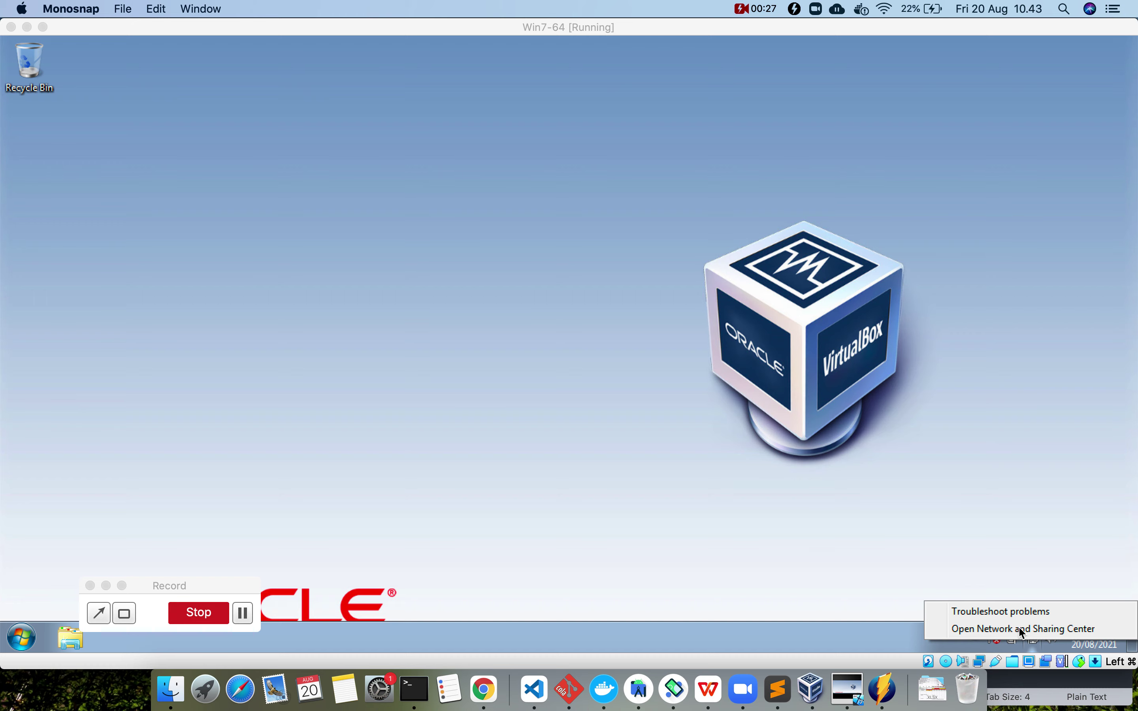
click(1020, 629)
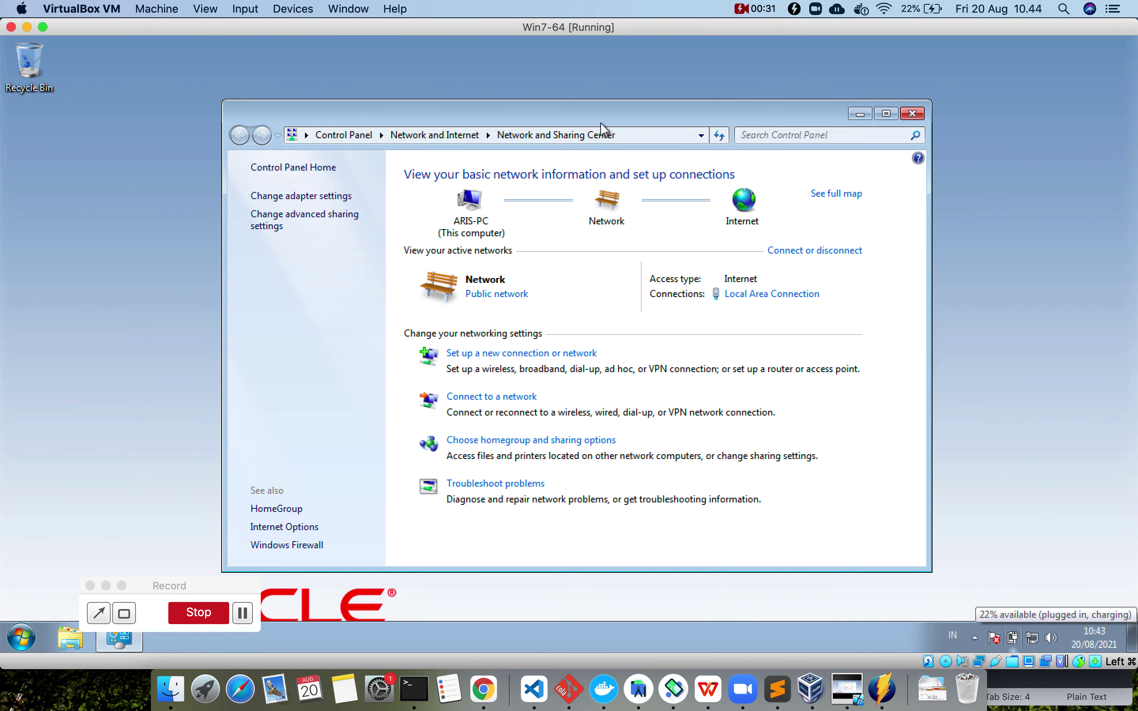
drag(623, 118, 526, 89)
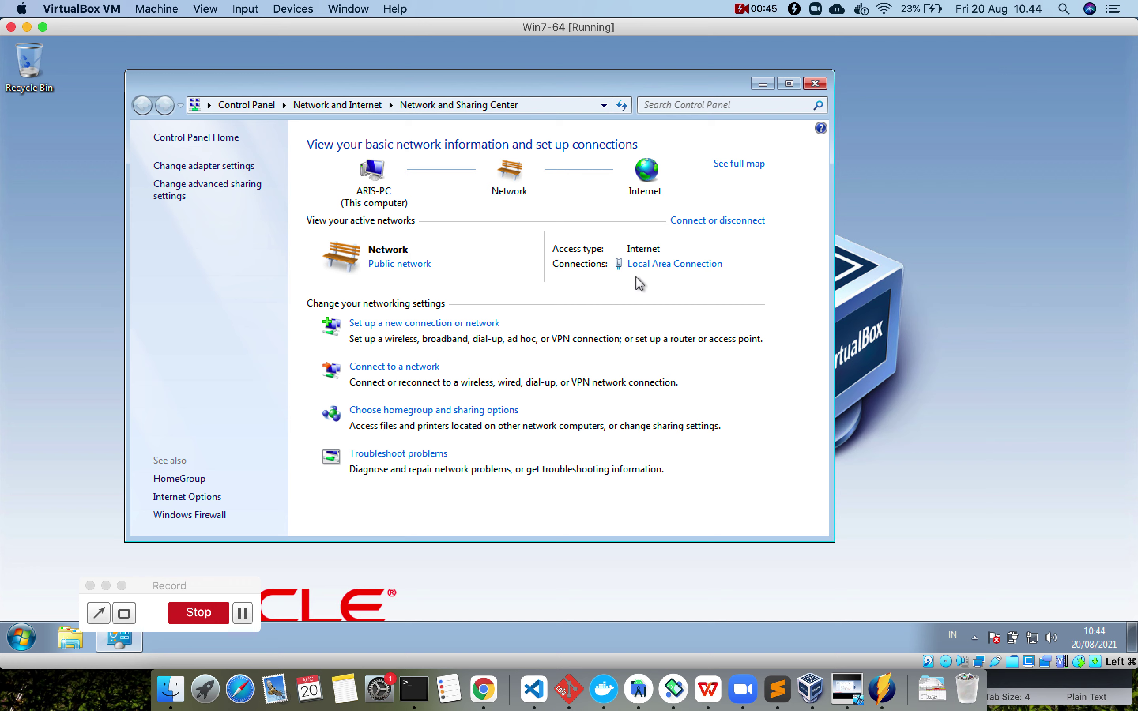
click(651, 263)
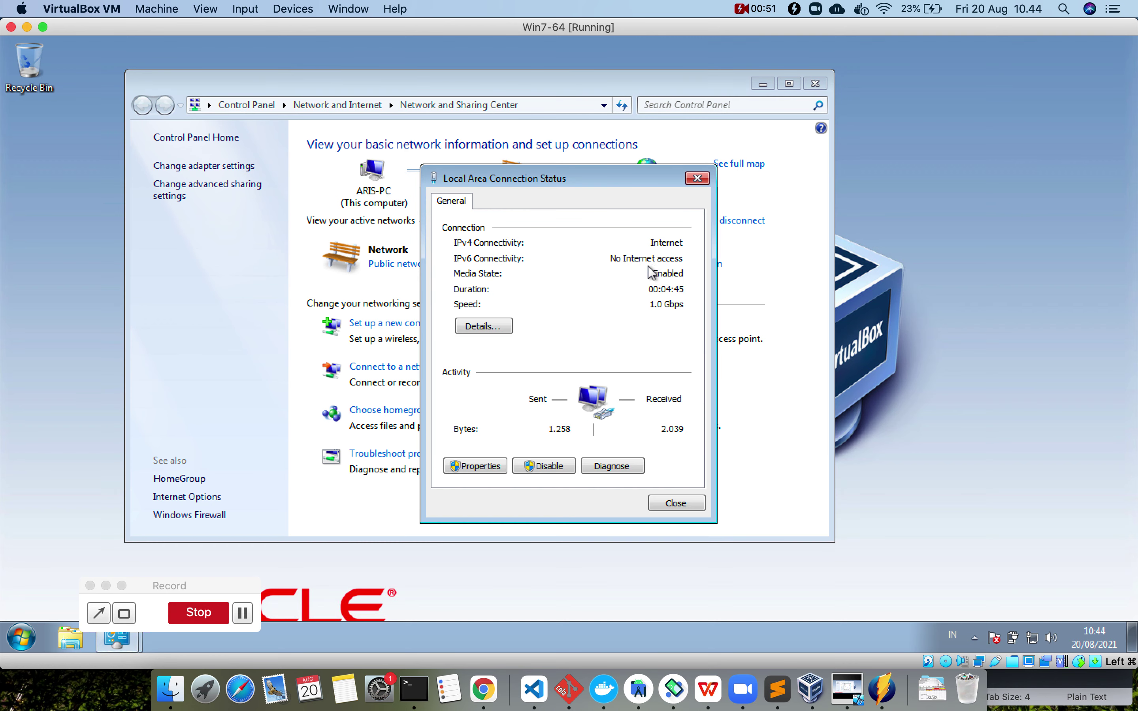
click(503, 329)
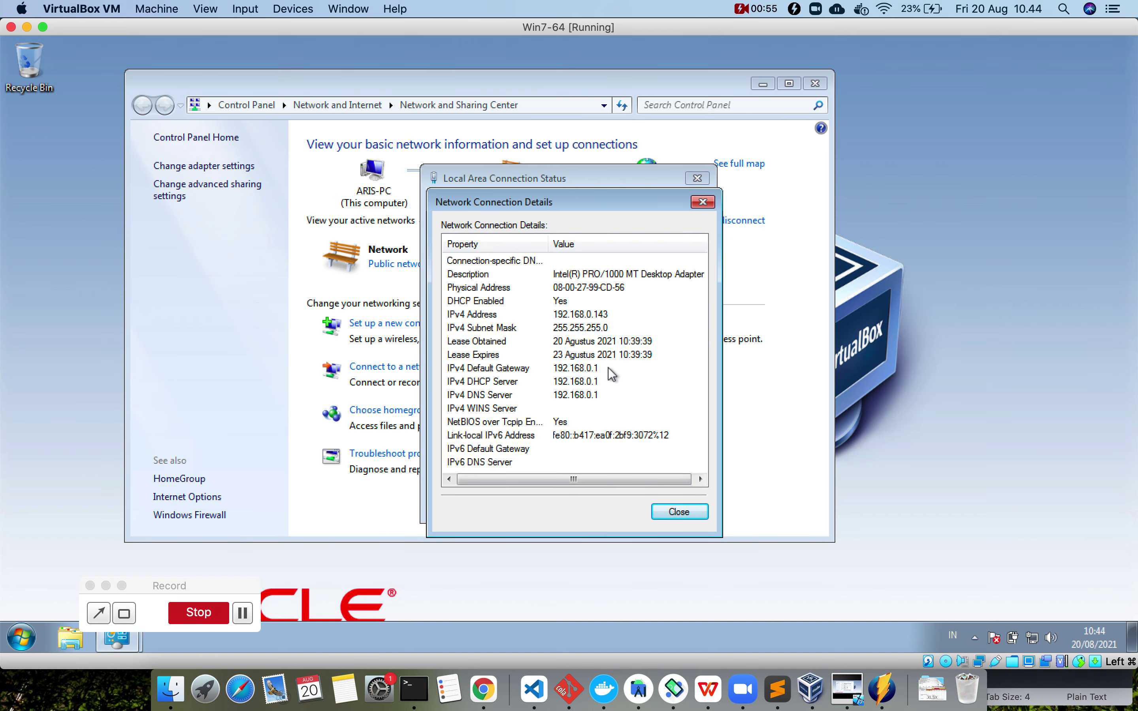
drag(595, 203, 514, 141)
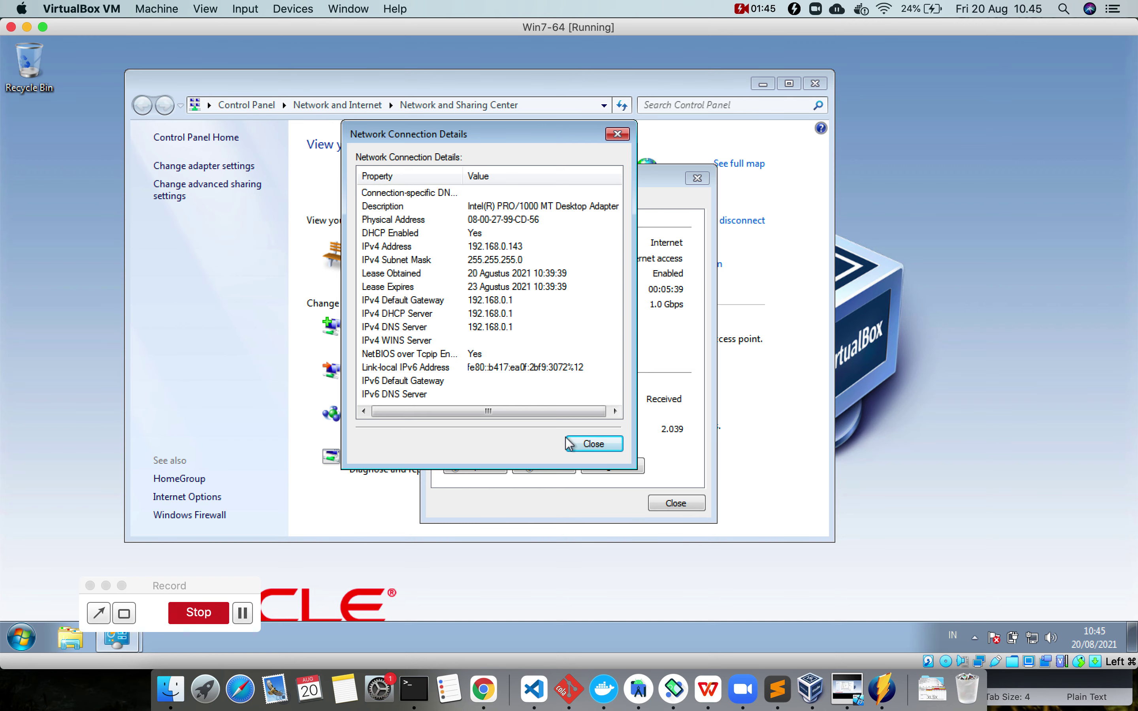
click(592, 446)
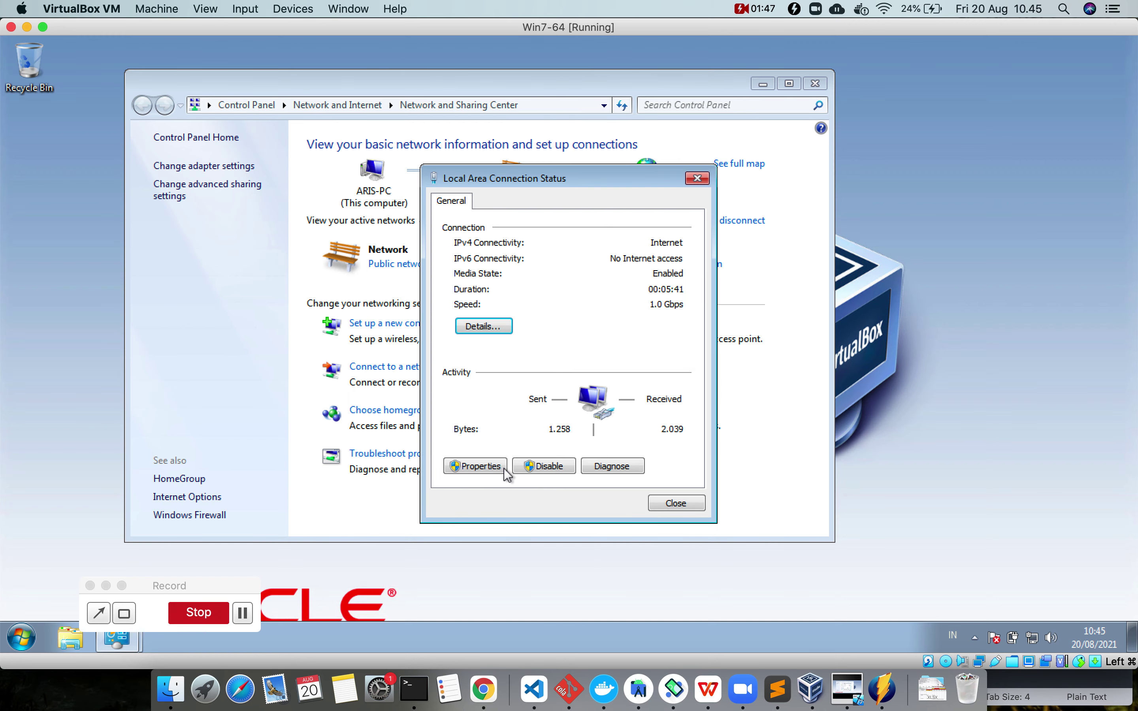
Open the Local Area Connection's Internet Protocol Version 4 (TCP/IPv4) properties and choose to use a manually specified IP address
click(482, 467)
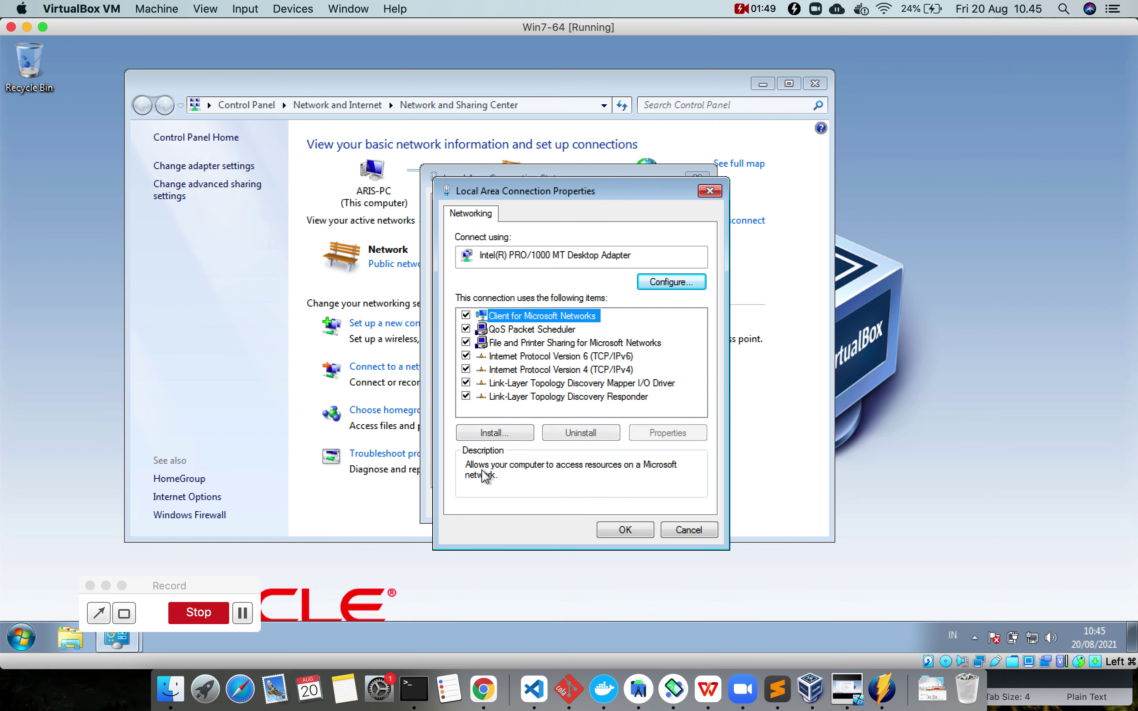
click(569, 369)
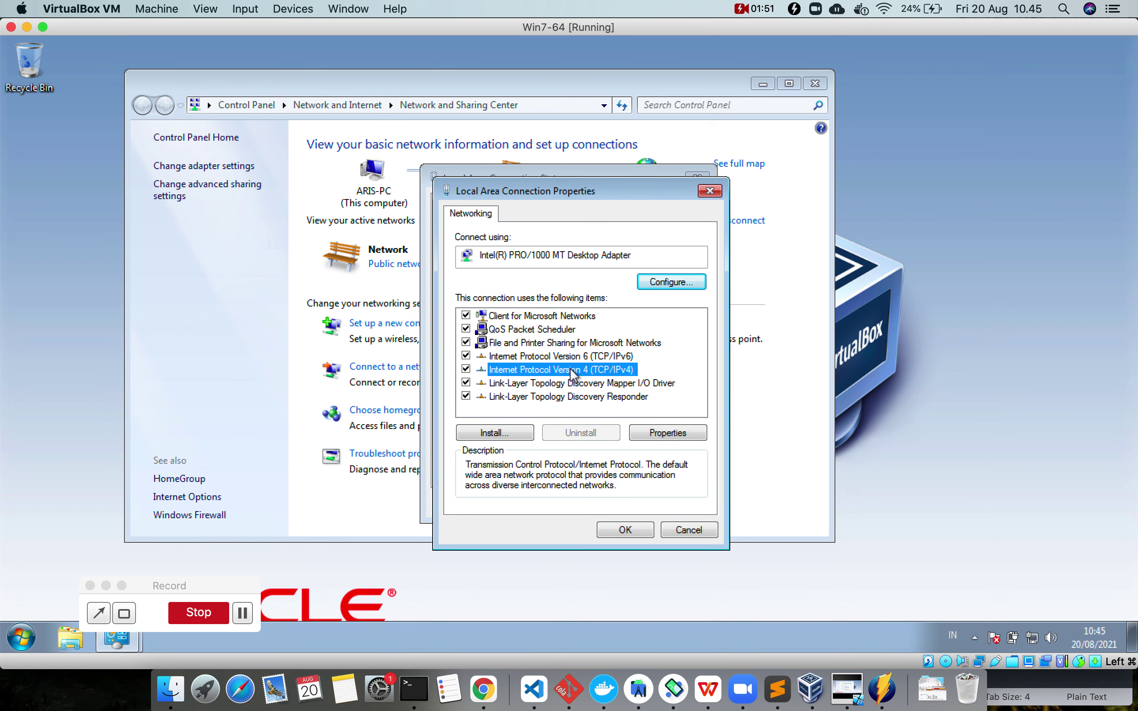
double_click(616, 370)
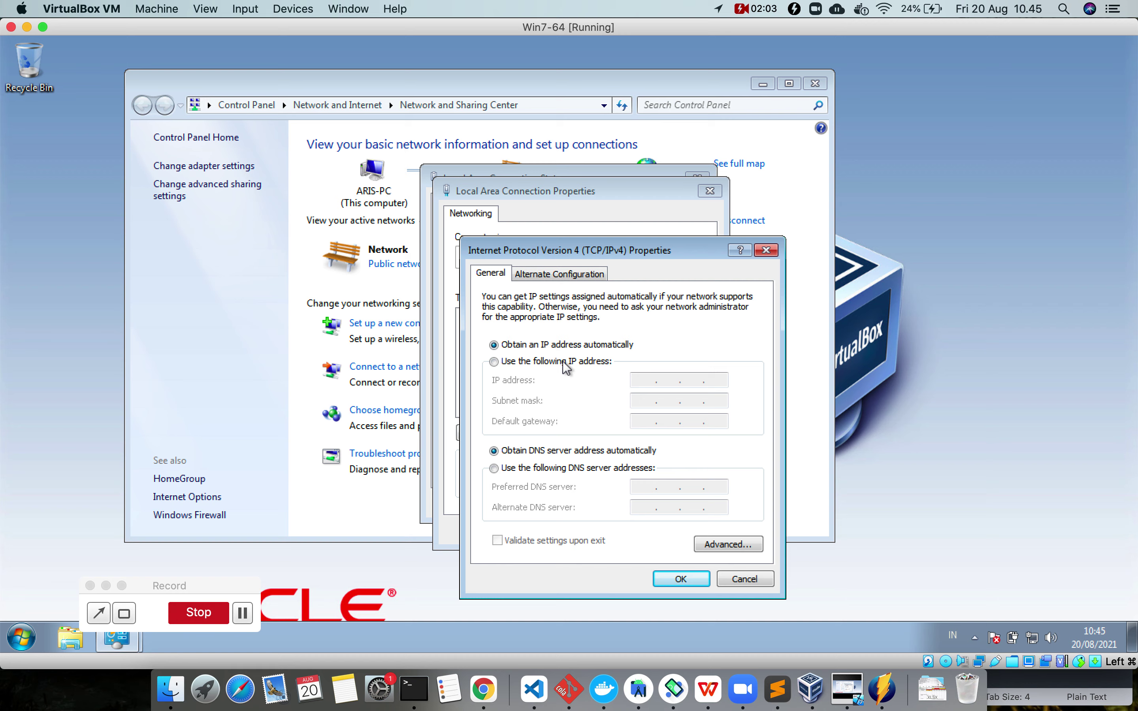
click(536, 361)
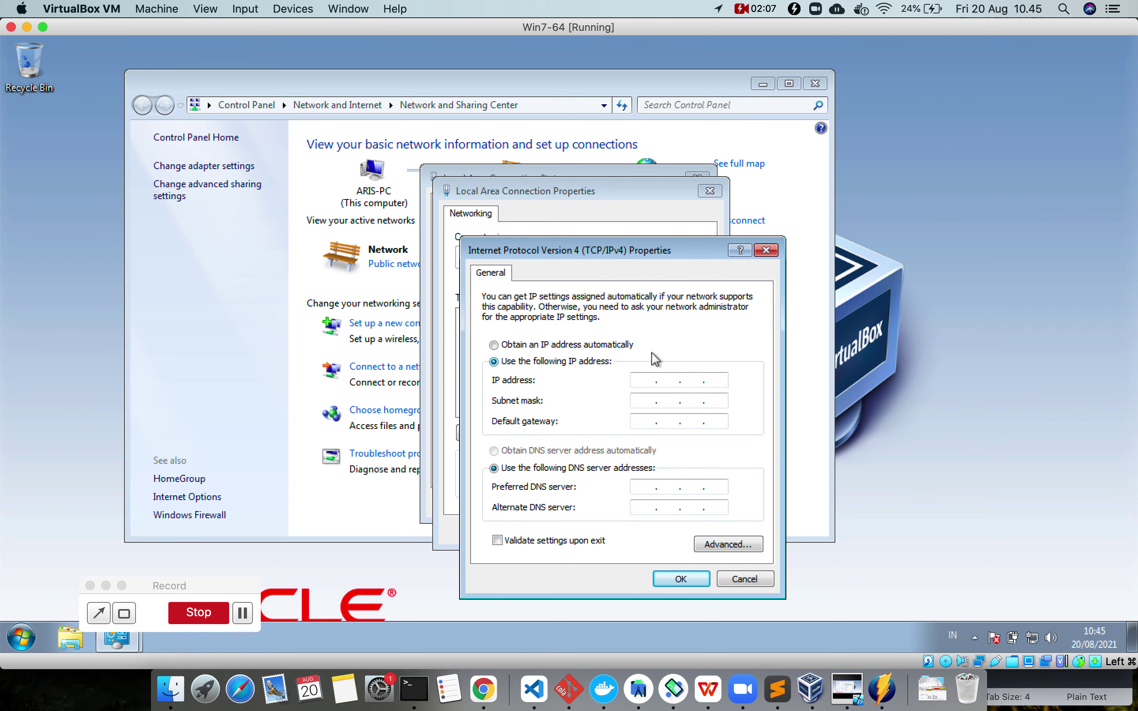
drag(601, 250, 753, 245)
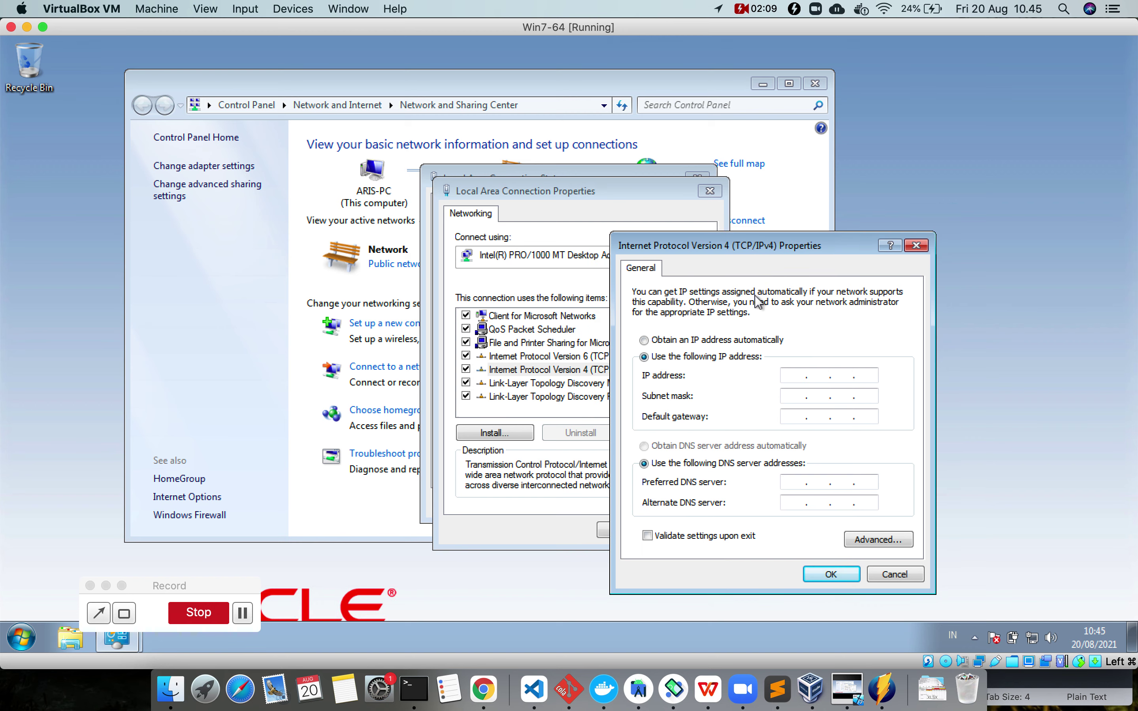
Open a command prompt and run ipconfig, placing its window so both the output and the IPv4 address fields are visible
click(21, 637)
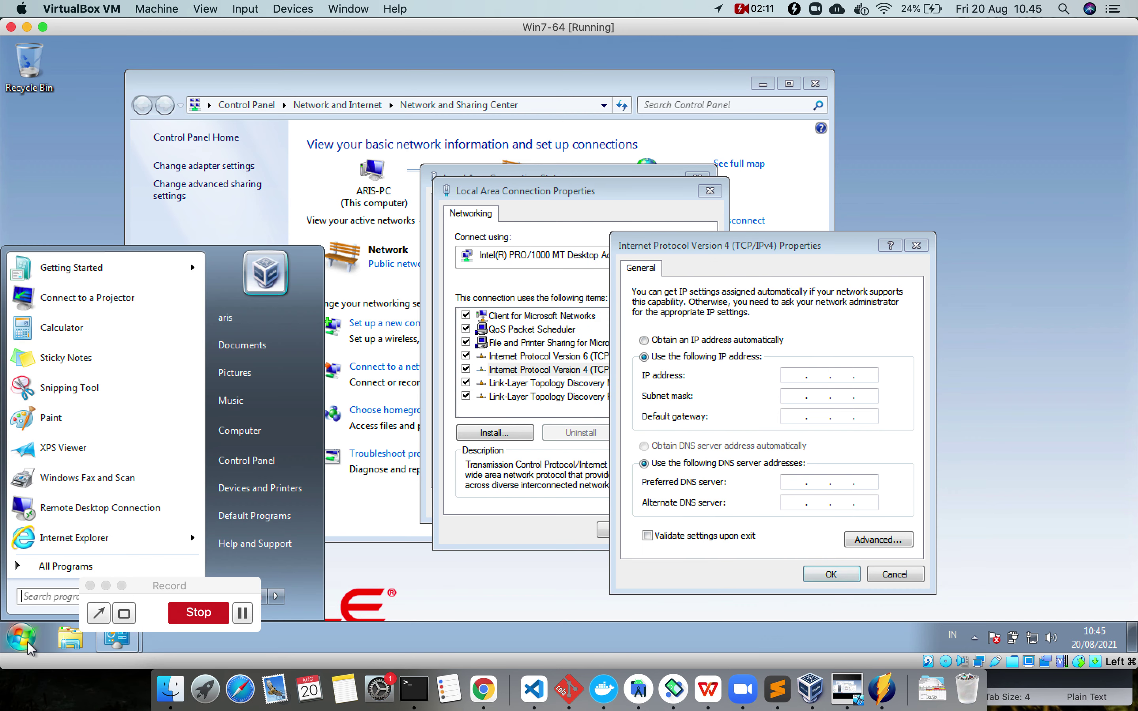
text(cmd)
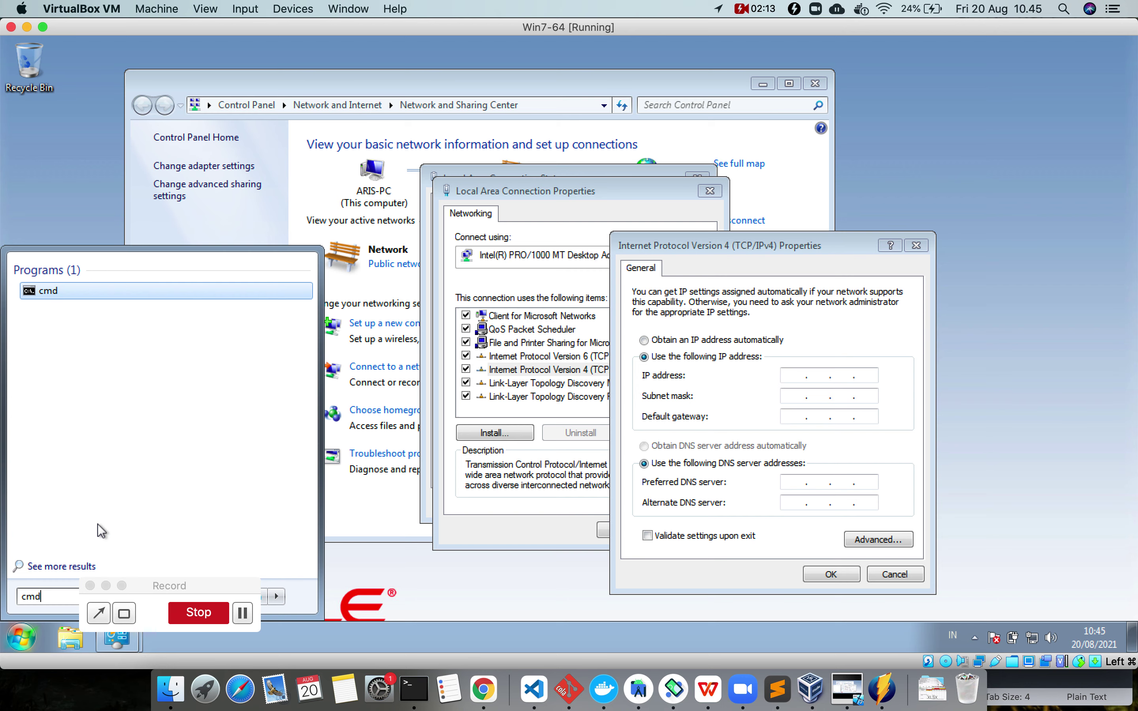
key(Return)
text(i)
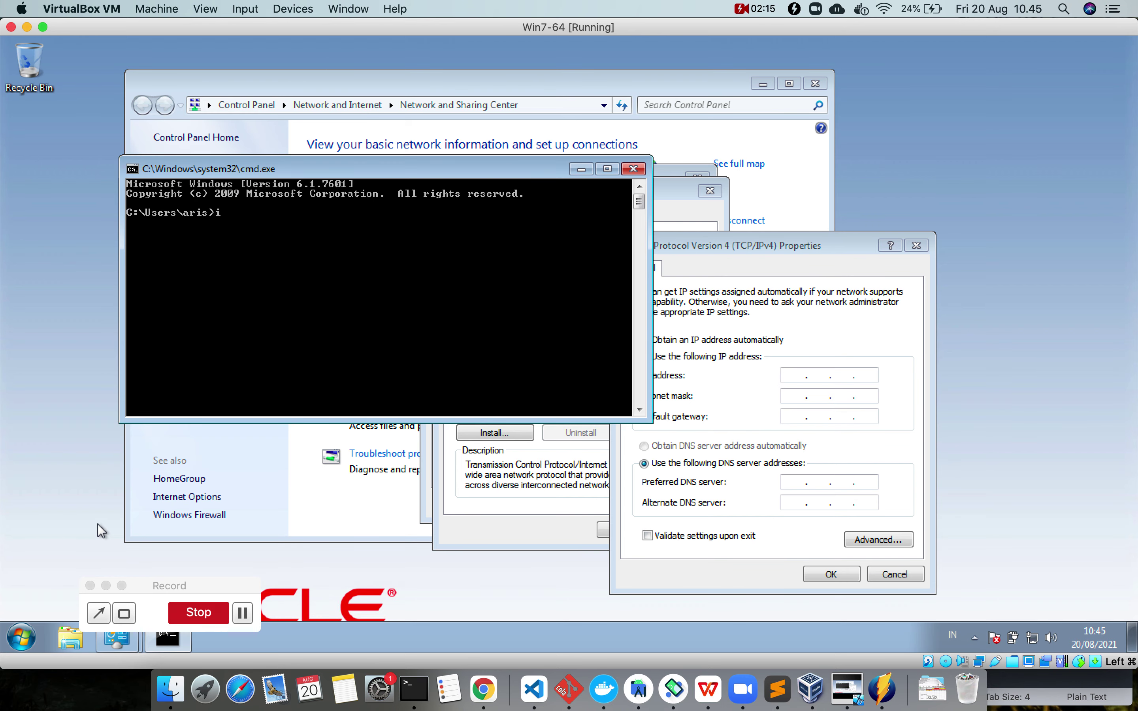
text(pconfig)
key(Return)
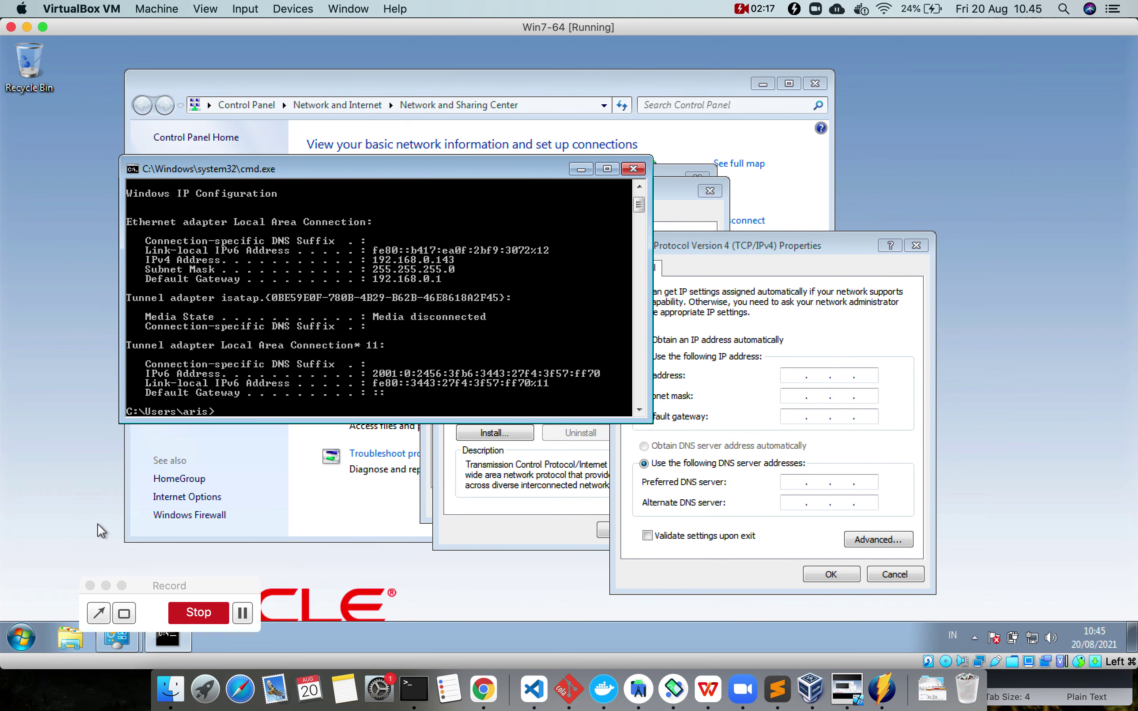
drag(486, 174, 379, 173)
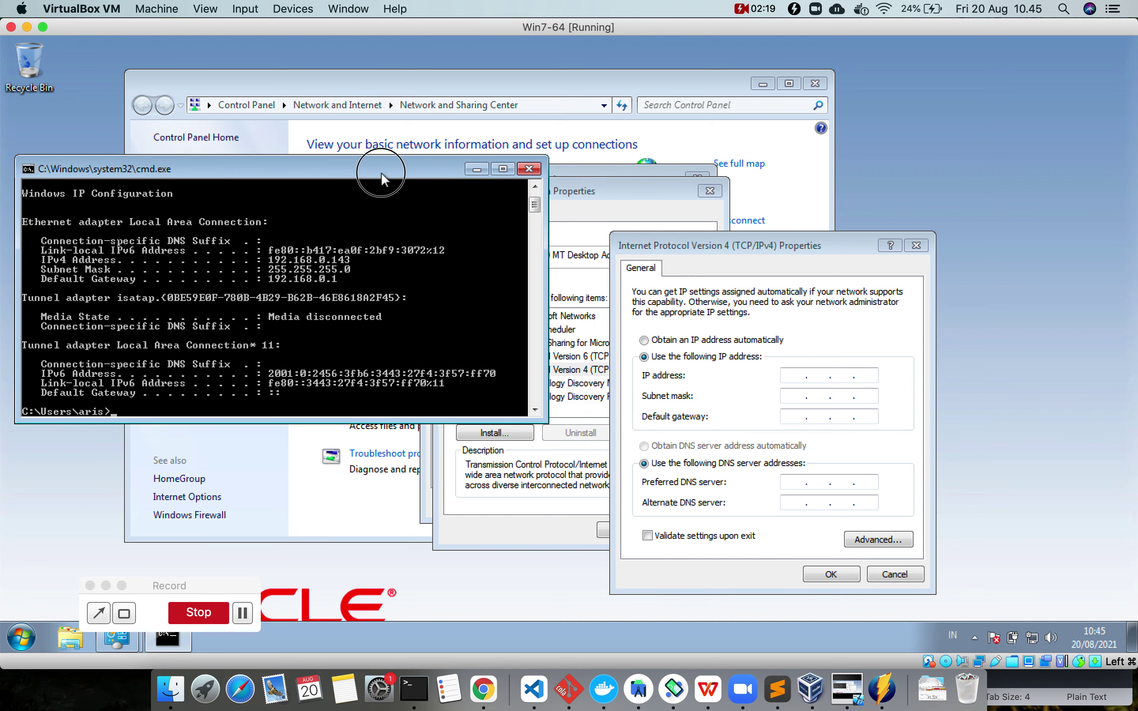
Set the static IP address to 192.168.0.143 with subnet mask 255.255.255.0
click(786, 376)
text(192 . )
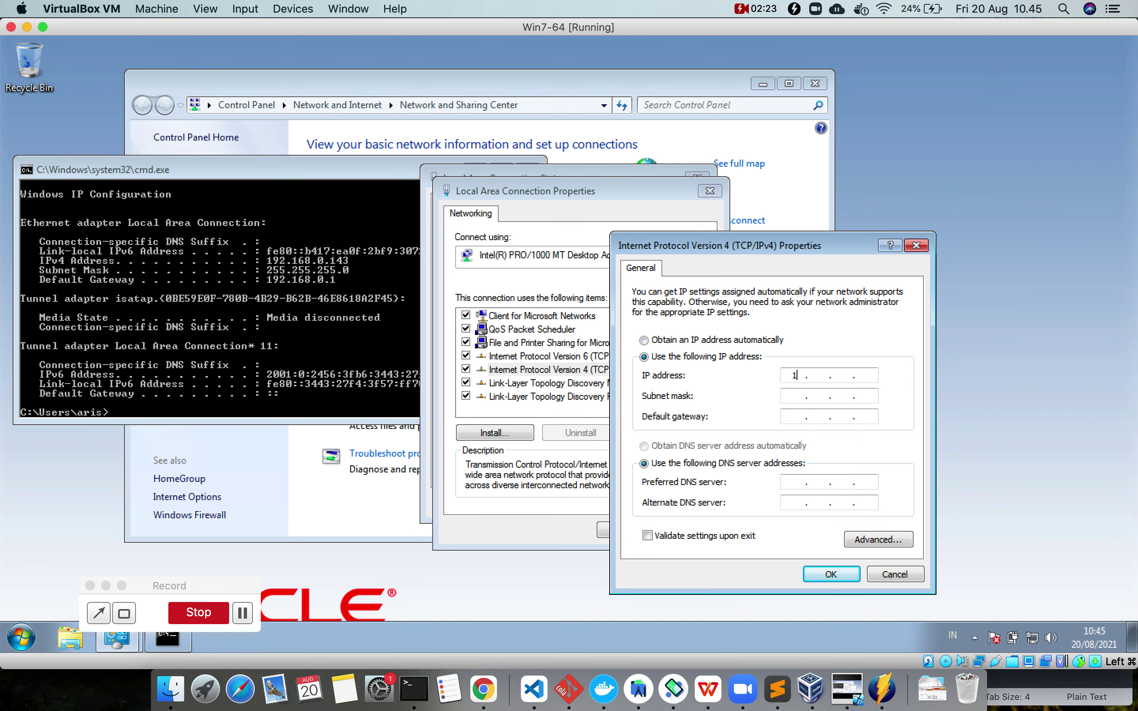
text(168 . 0)
text(143)
click(809, 397)
Set the default gateway and preferred DNS server to 192.168.0.1 and the alternate DNS server to 8.8.8.8, and apply the connection settings
click(797, 417)
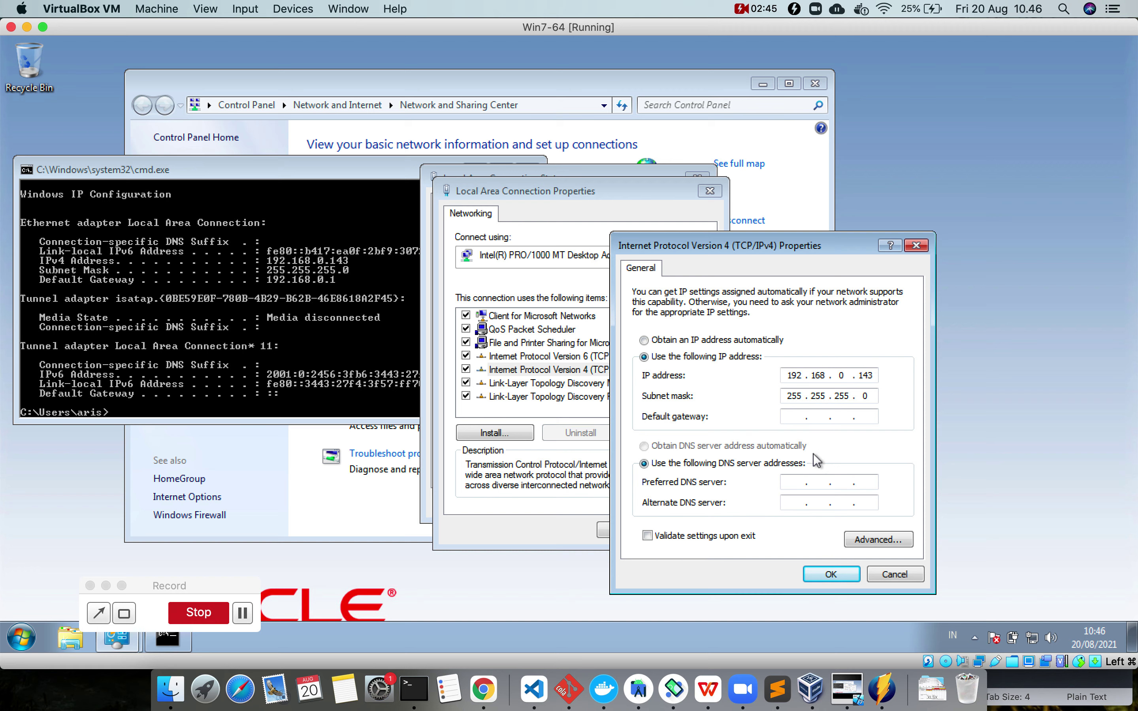
text(192 . 168 . 0 . 1)
click(787, 481)
text(192 . 168 . 0 . 1)
click(795, 502)
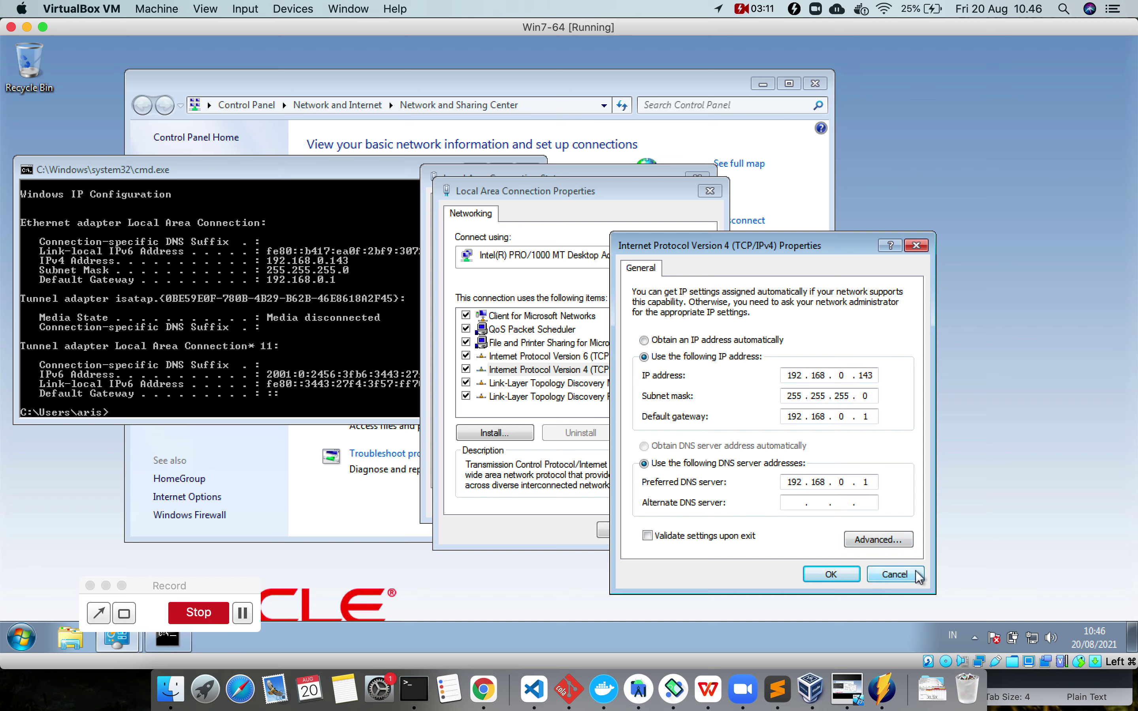
text(88.8.)
click(832, 574)
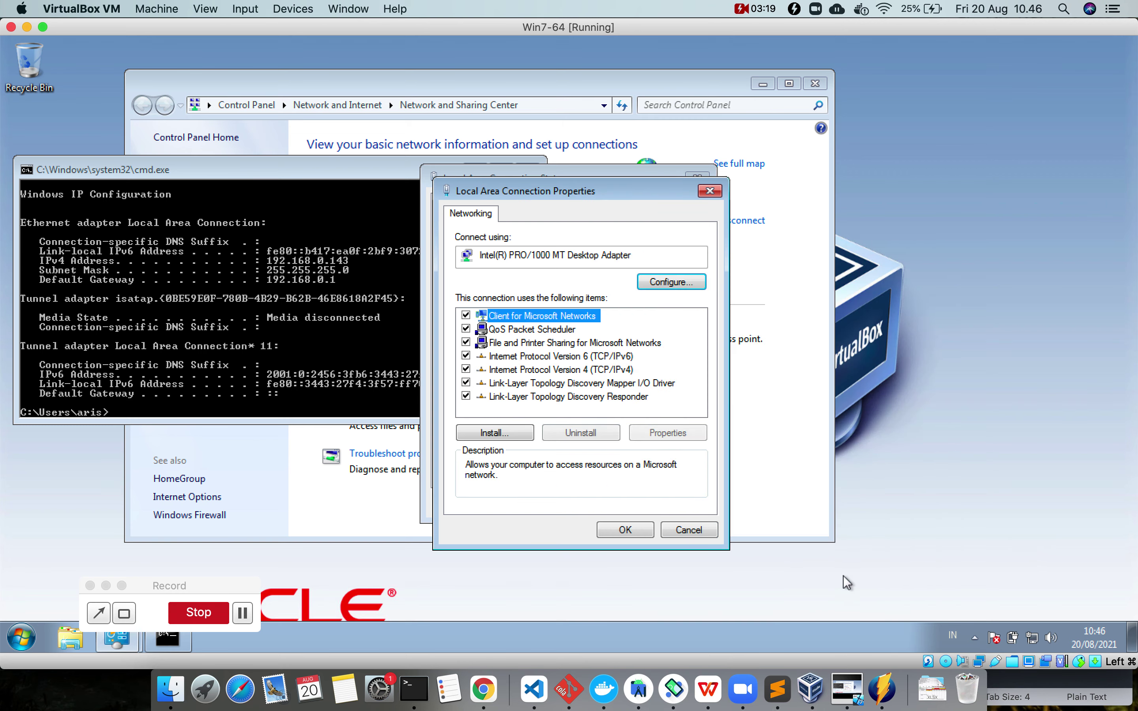
click(623, 529)
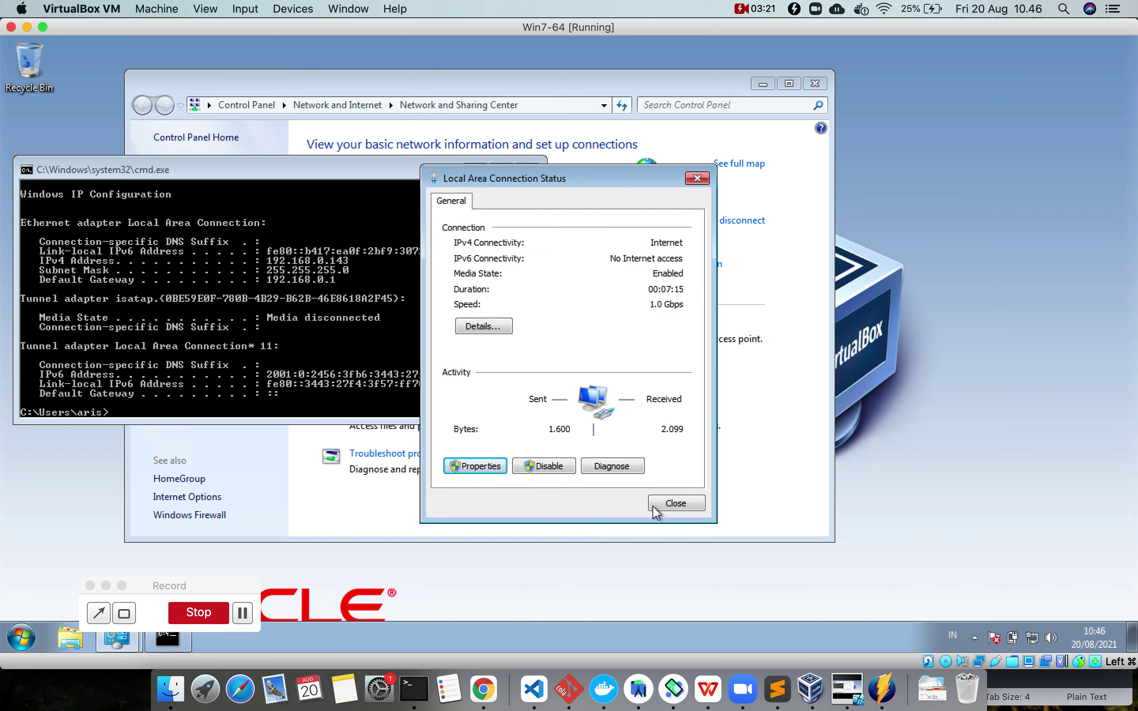
click(673, 506)
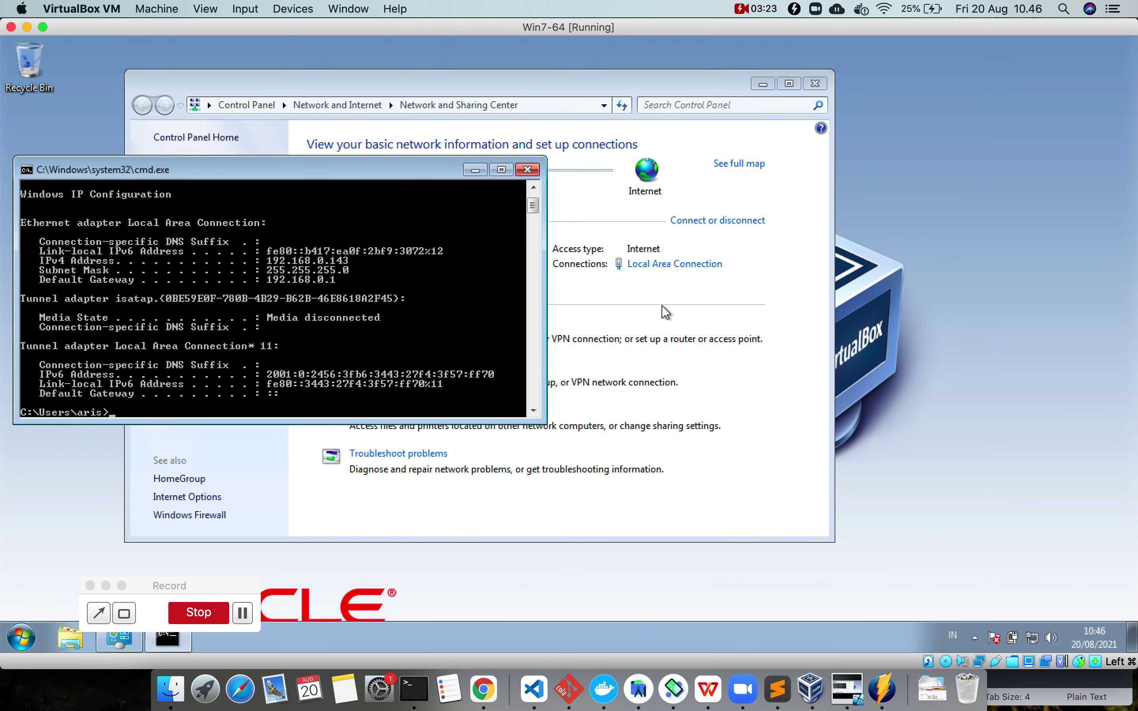
Check the Local Area Connection's details for the new static address, gateway and DNS servers
click(604, 92)
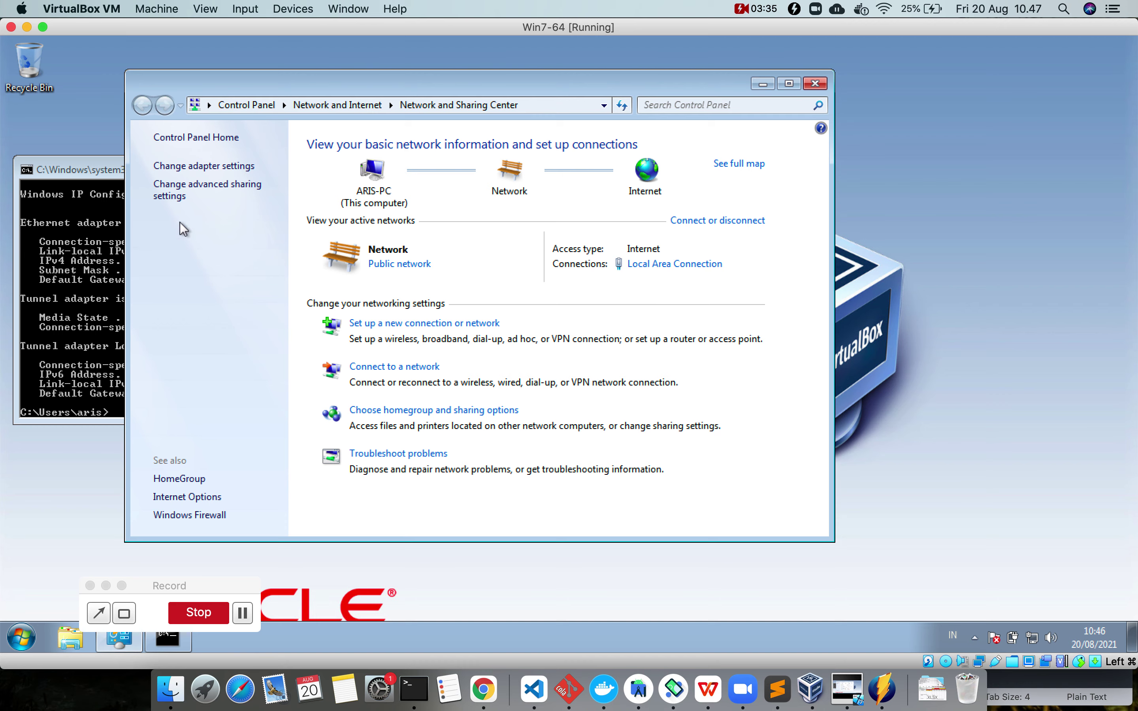
click(655, 264)
click(496, 335)
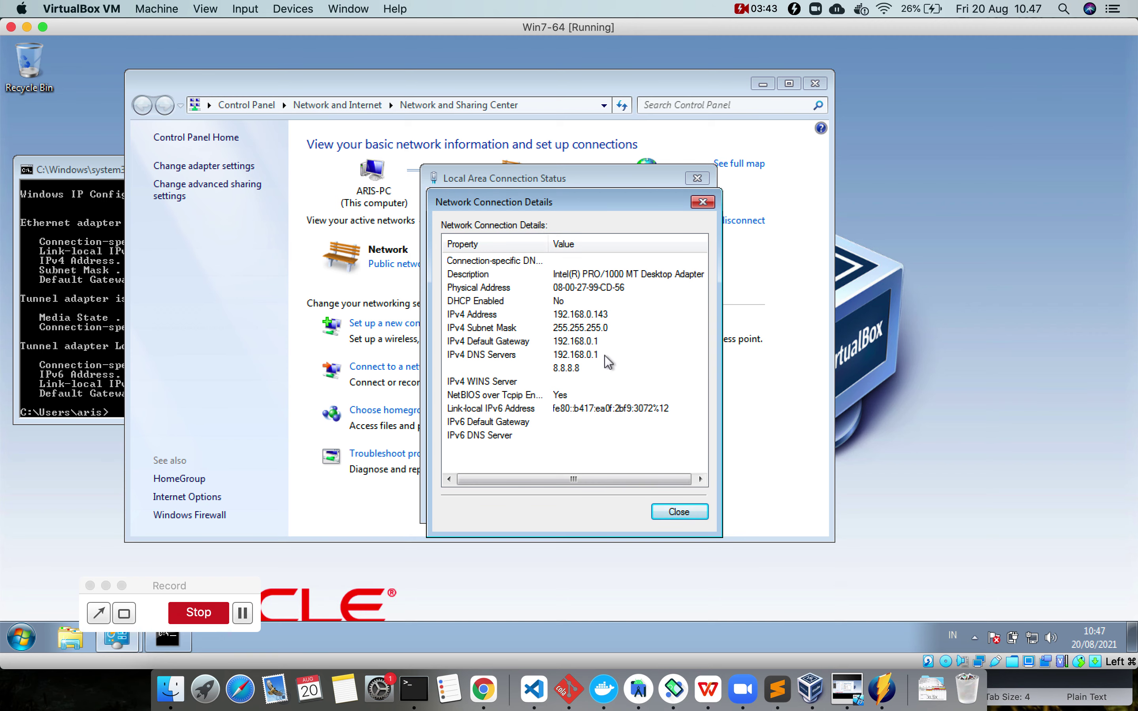
click(705, 203)
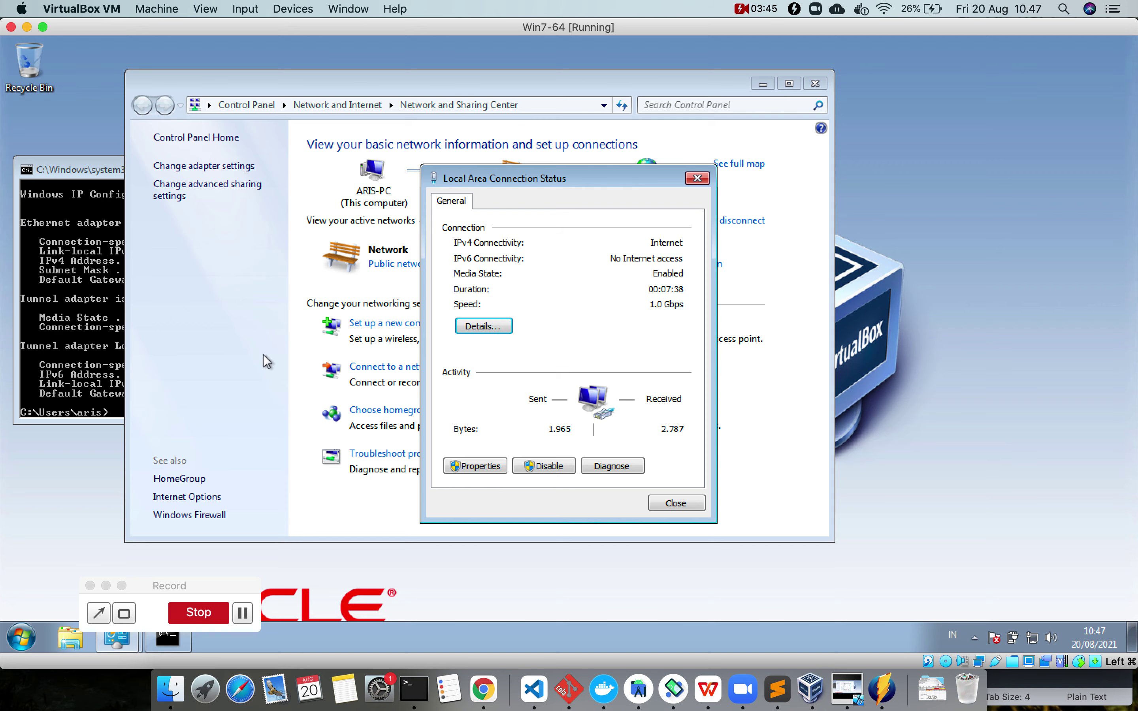
Test internet connectivity by pinging google.com from the command prompt, and stop the ping after a few replies
click(45, 297)
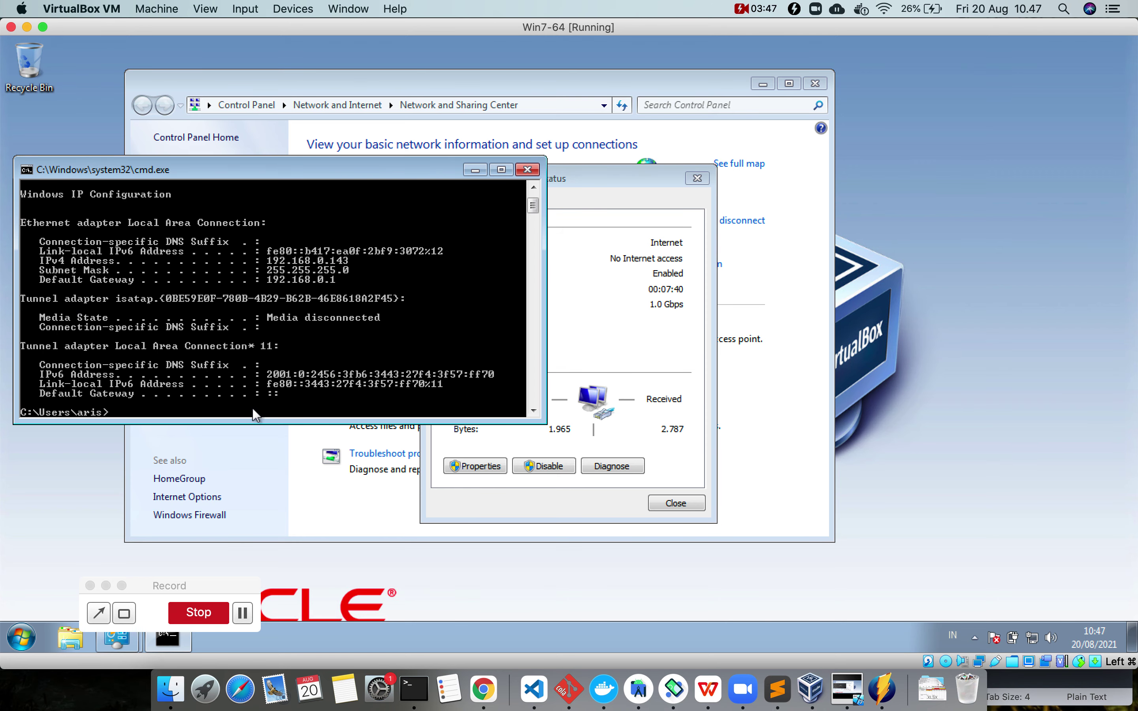
text(ping google.com)
key(Return)
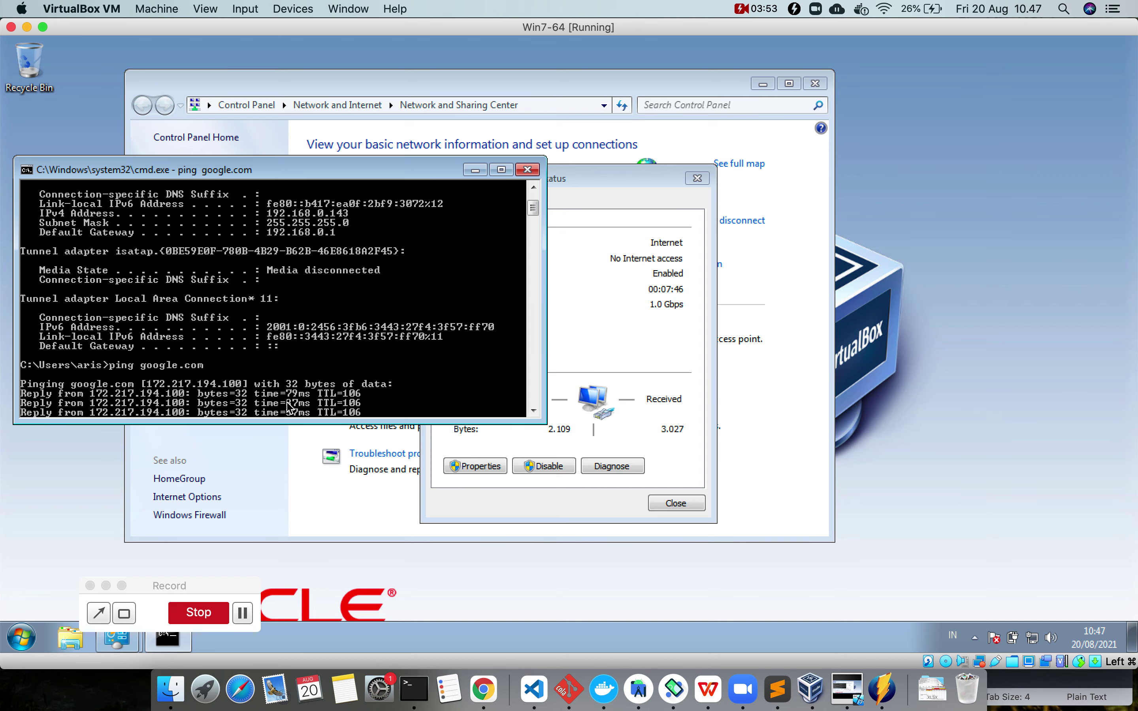
key(ctrl+c)
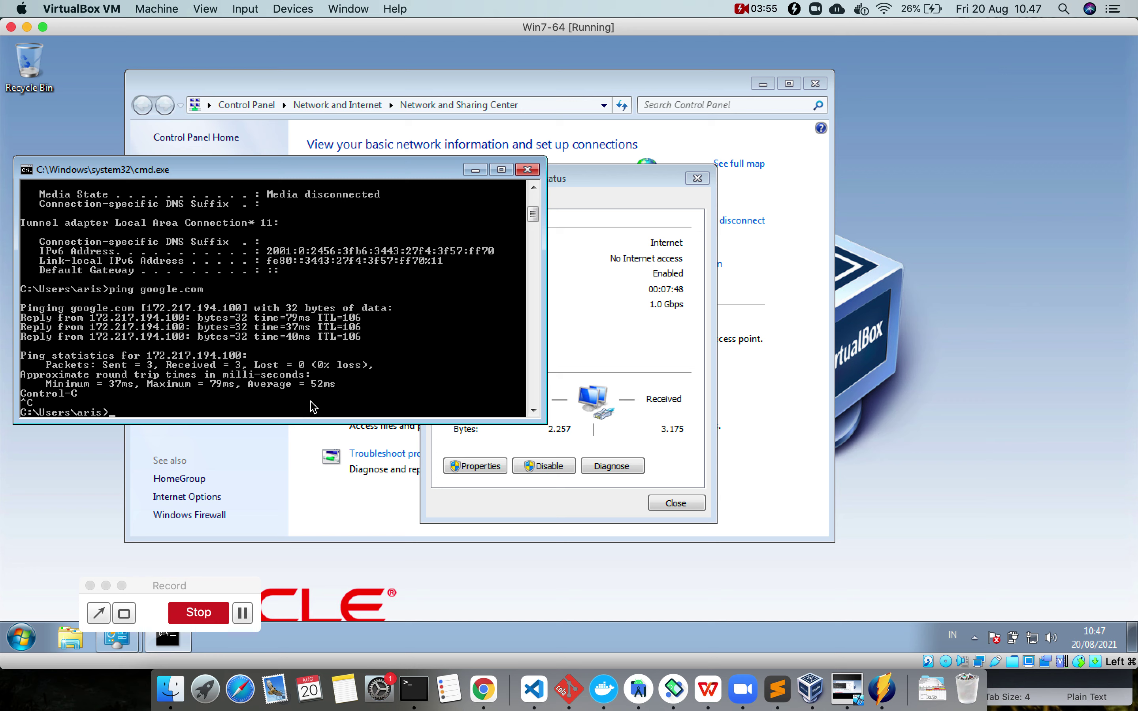
Switch the Local Area Connection's IPv4 settings back to obtaining the IP address and DNS server address automatically, and apply them
click(662, 389)
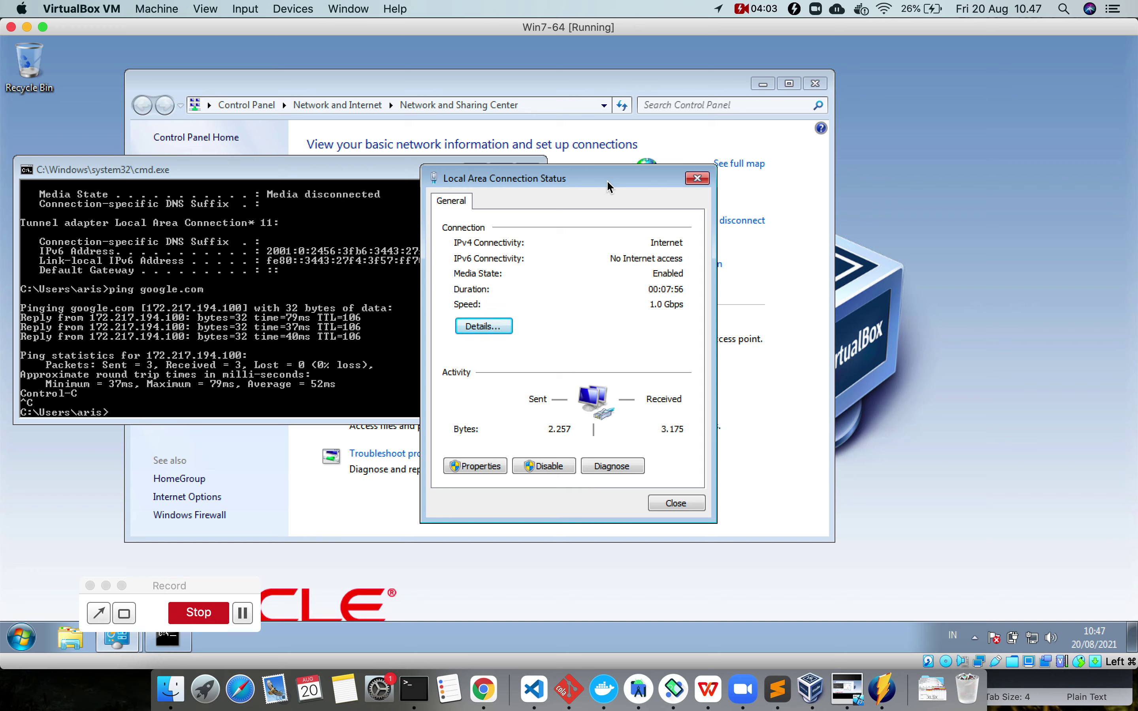
click(697, 177)
click(632, 303)
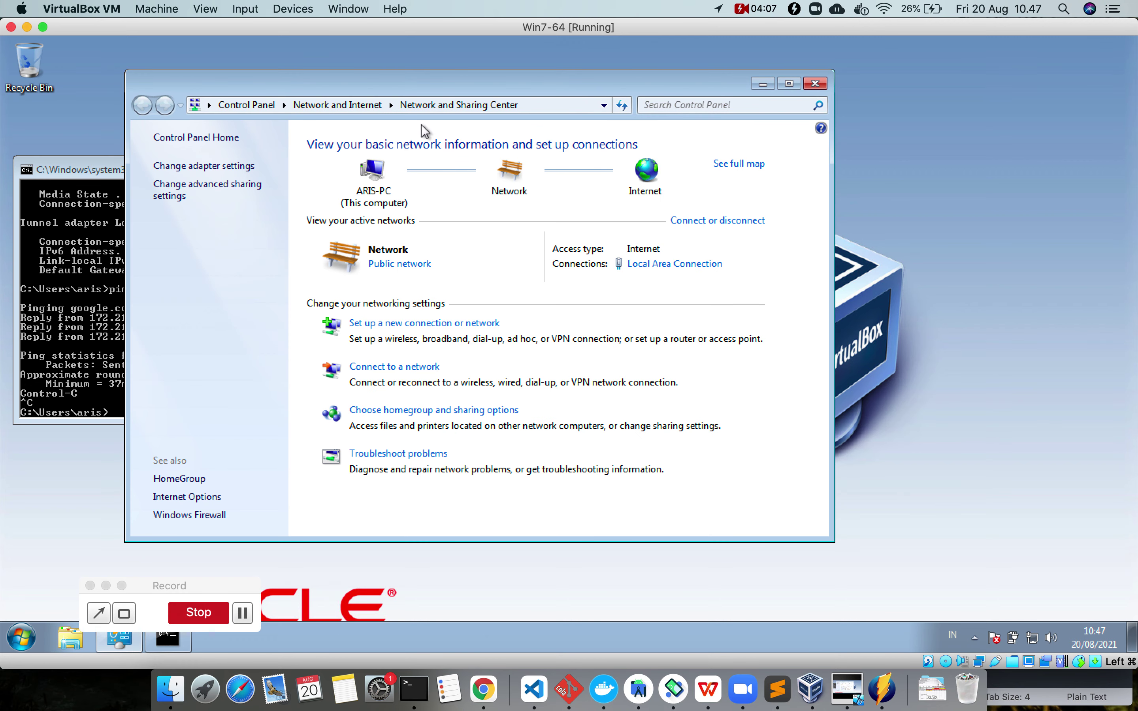
click(663, 264)
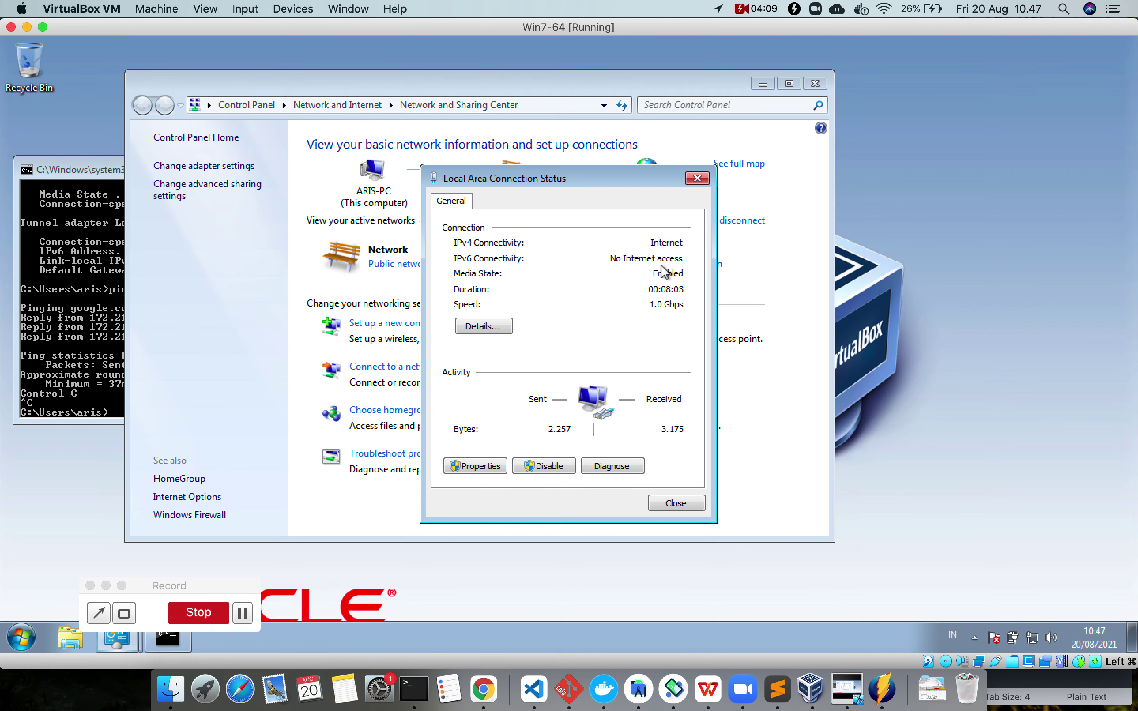
click(475, 466)
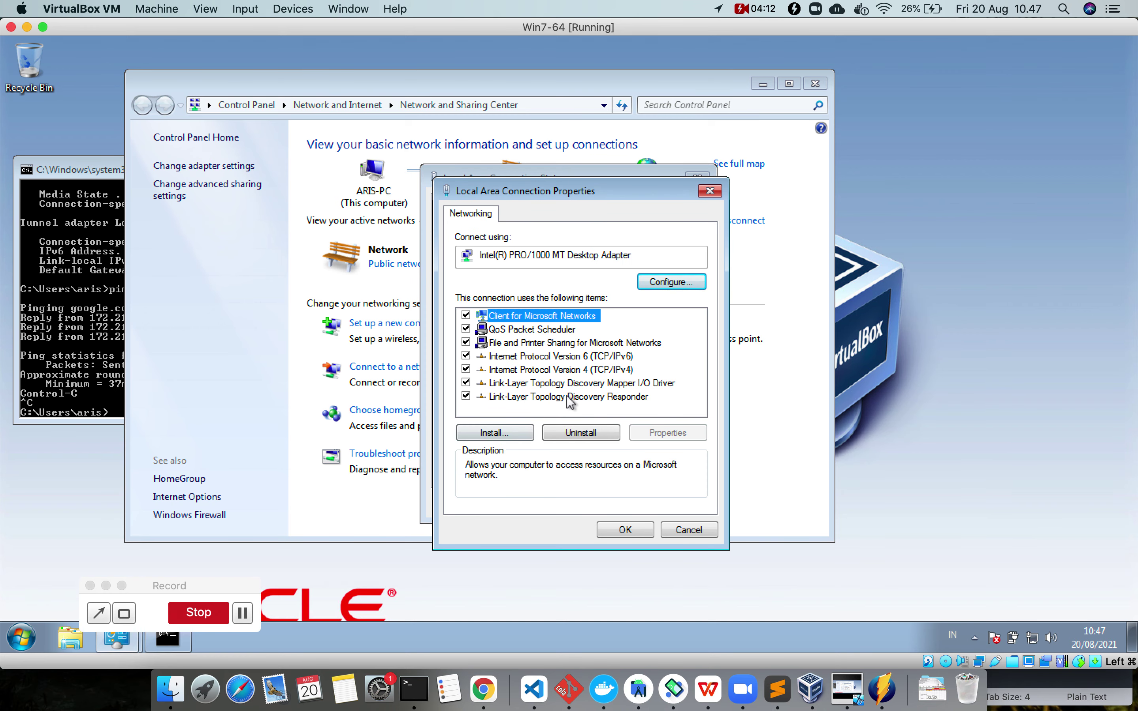
double_click(599, 370)
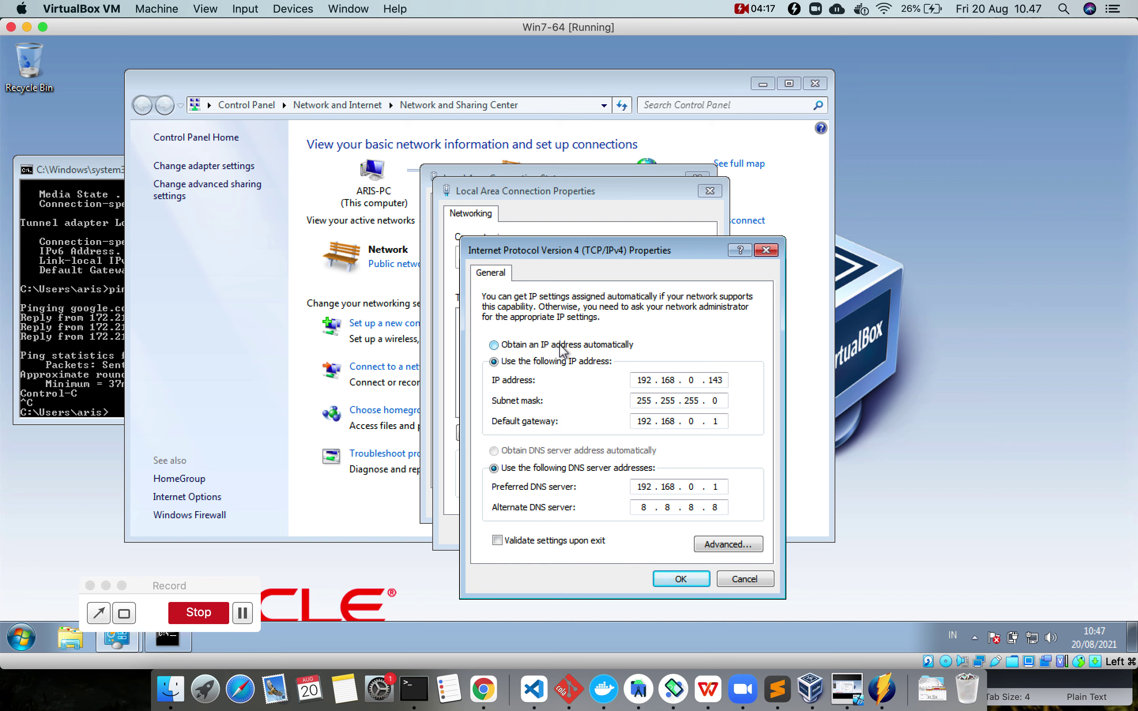
click(590, 350)
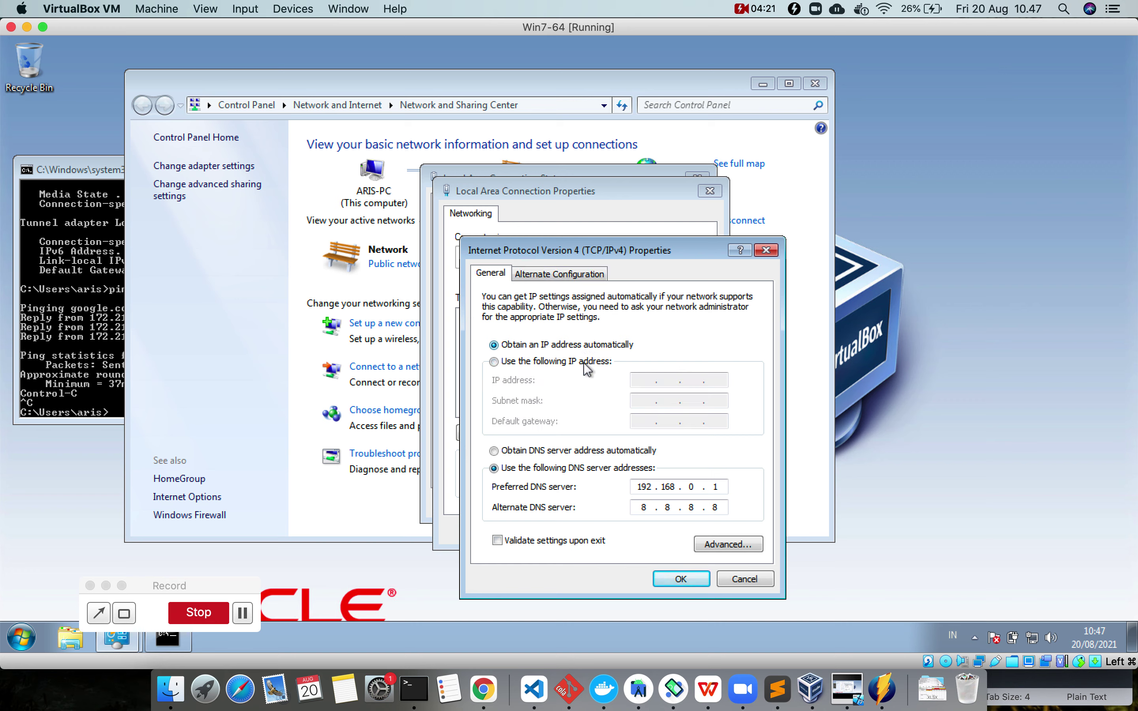
click(605, 452)
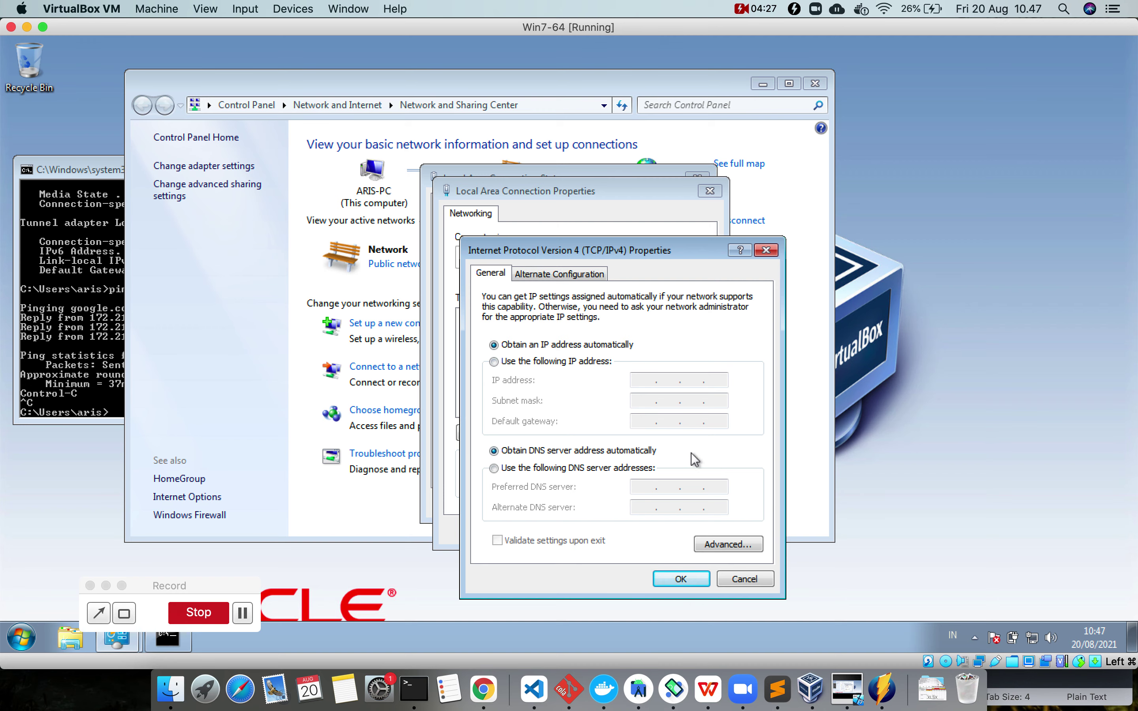
click(687, 579)
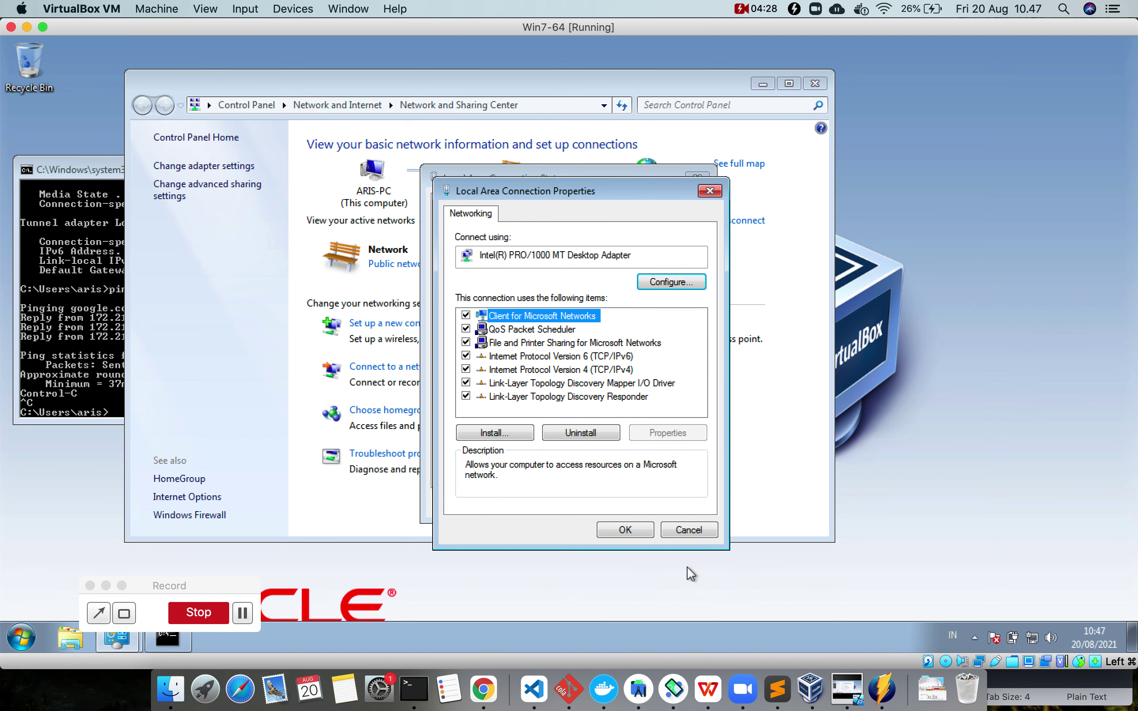
click(644, 534)
click(677, 503)
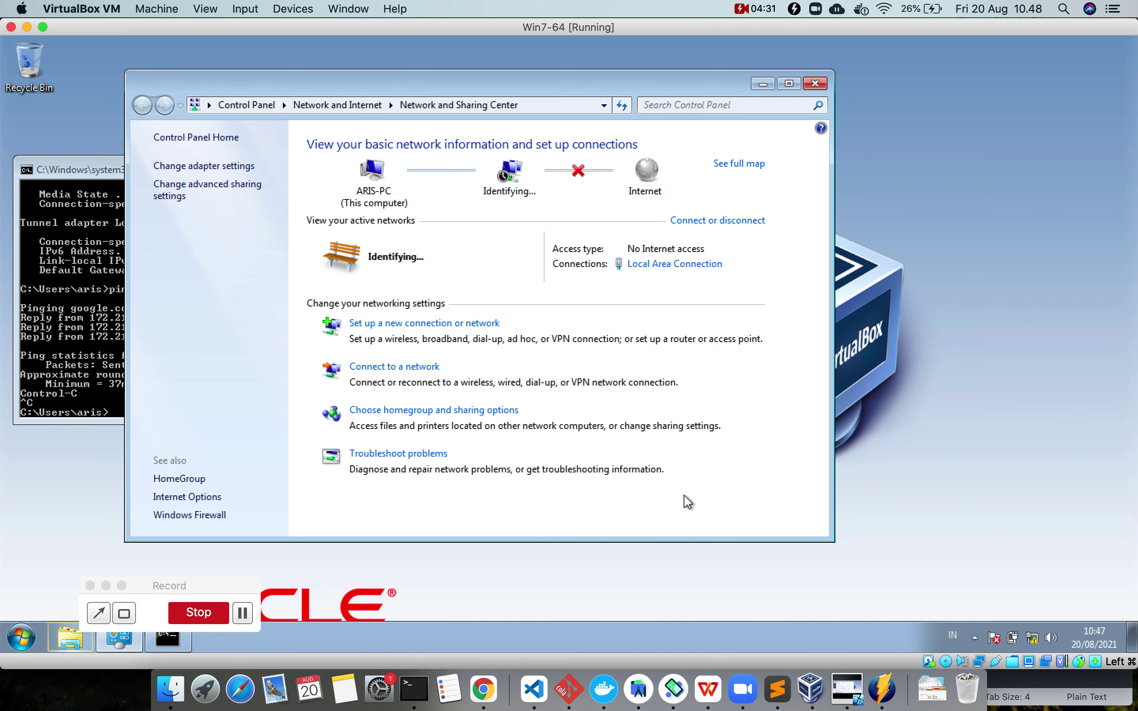